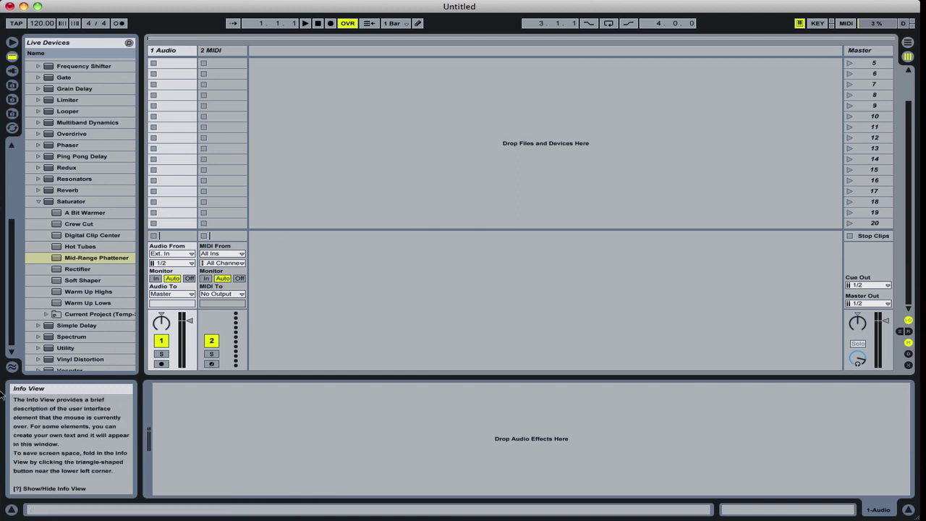
Verify in MIDI Monitor that DJM-900nexus Controller 118 events arrive, then clear the log
click(27, 394)
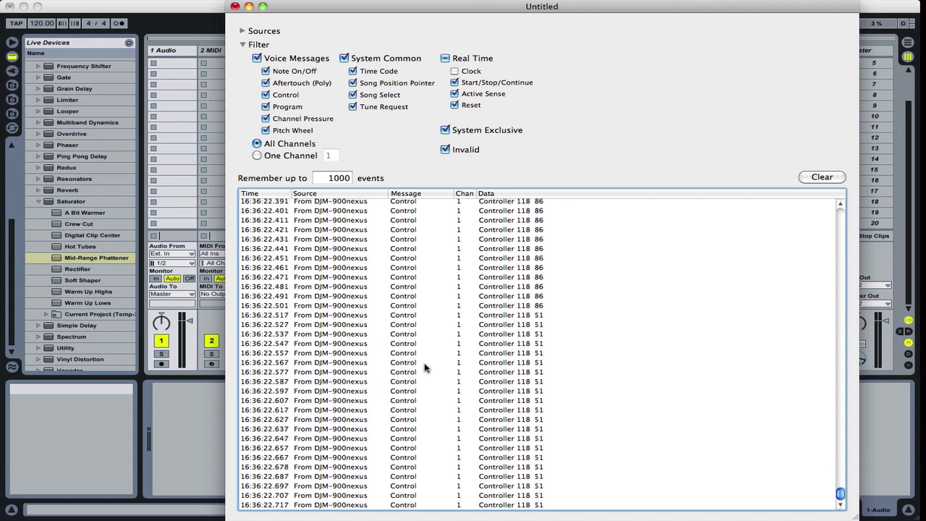
click(837, 179)
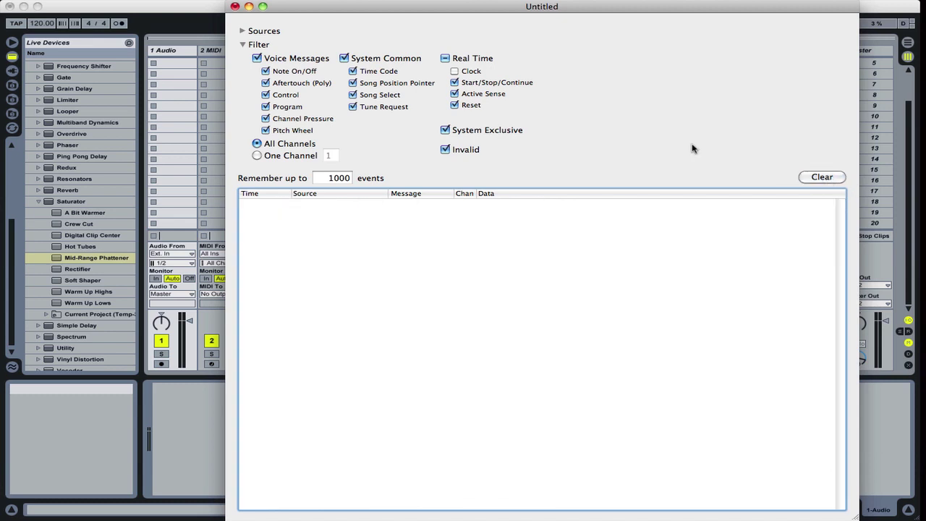
Open Live's Preferences on MIDI/Sync: DJM-900nexus input has Remote on, Track and Sync off
click(192, 22)
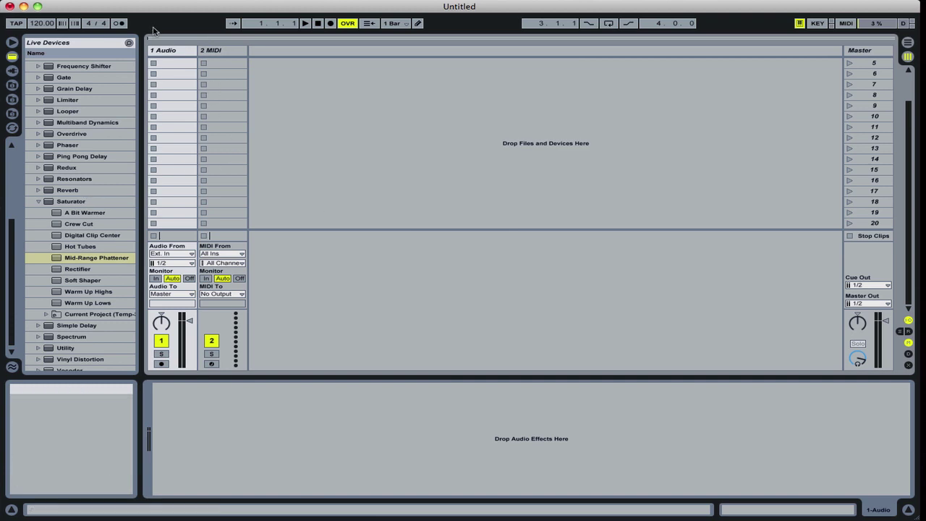
key(super+comma)
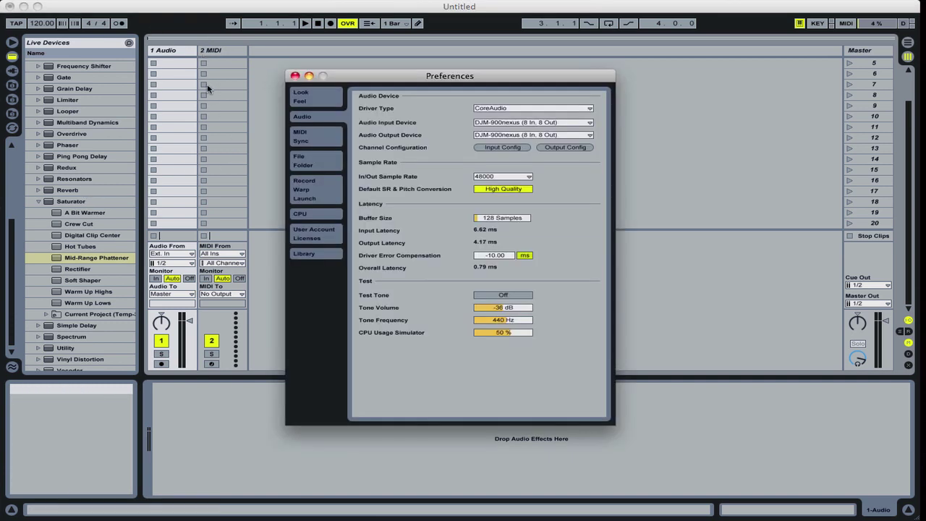
click(315, 142)
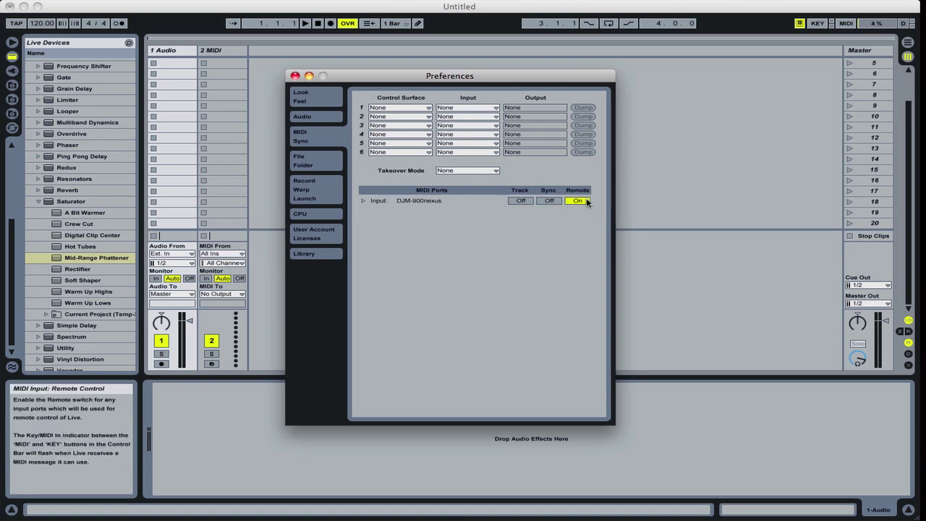
click(304, 118)
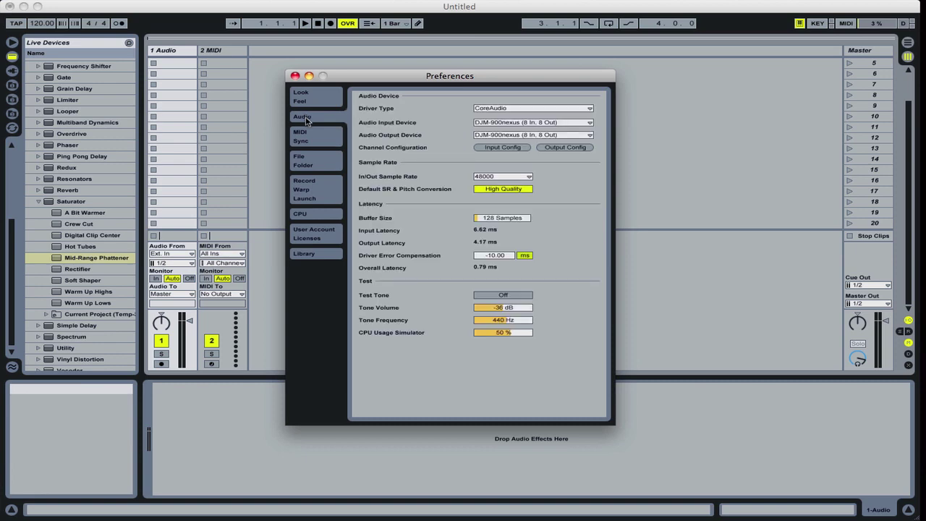
click(494, 147)
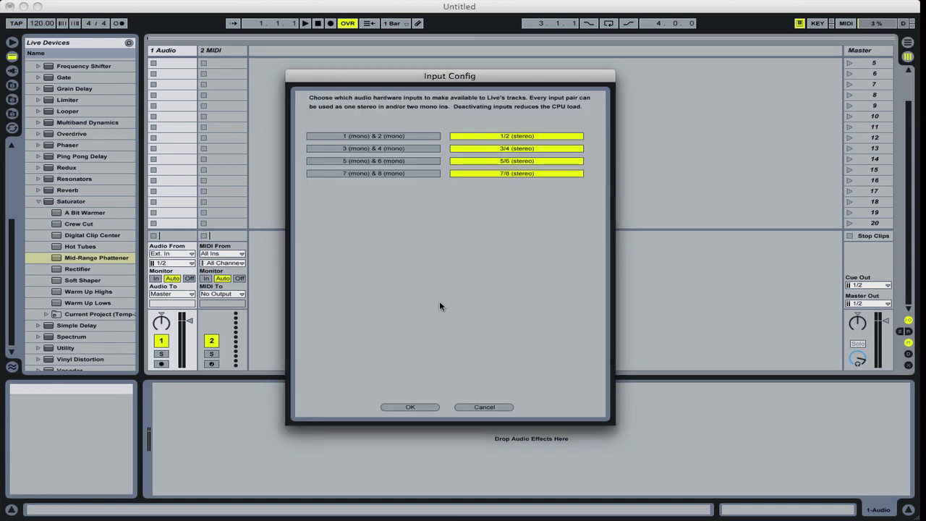
click(482, 406)
click(554, 148)
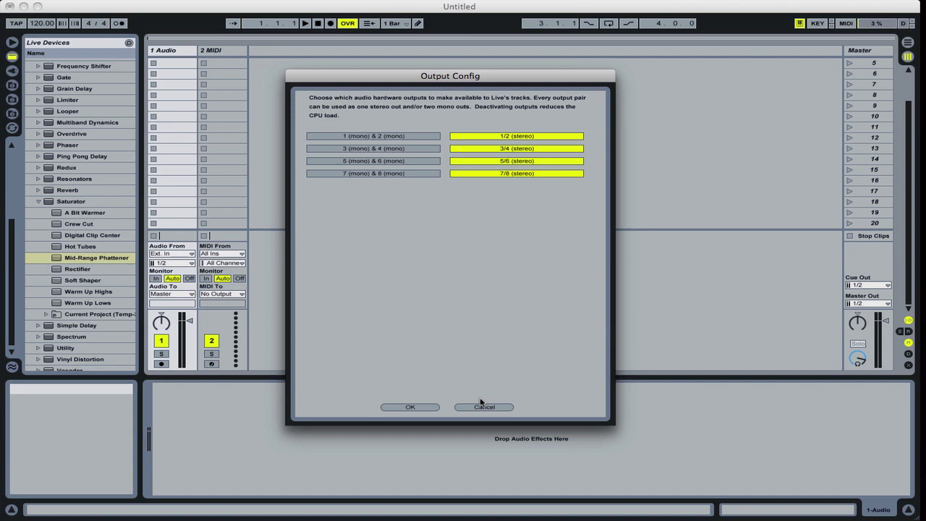
click(482, 407)
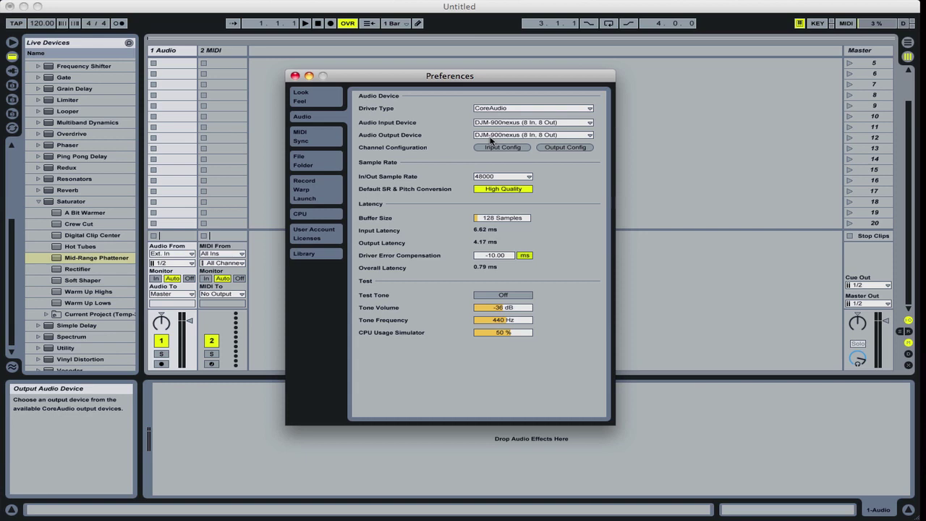
key(super+Tab)
key(super+Tab)
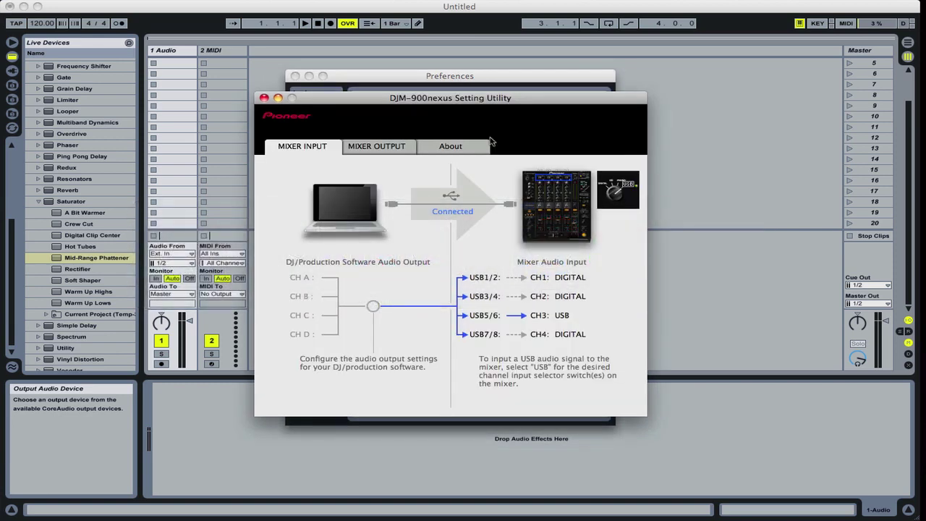
Check the MIXER OUTPUT and MIXER INPUT routing, with USB5/6 feeding CH3, then return to Live's Audio preferences
click(372, 148)
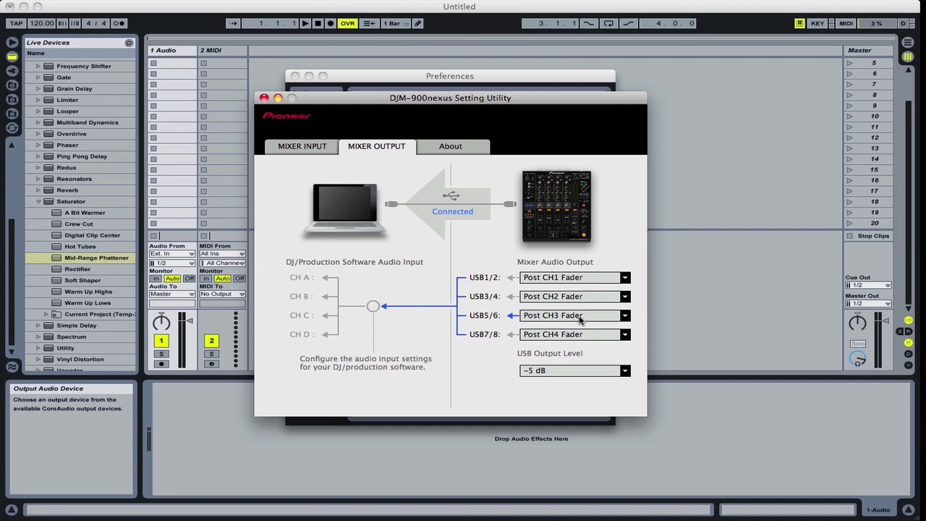
click(331, 149)
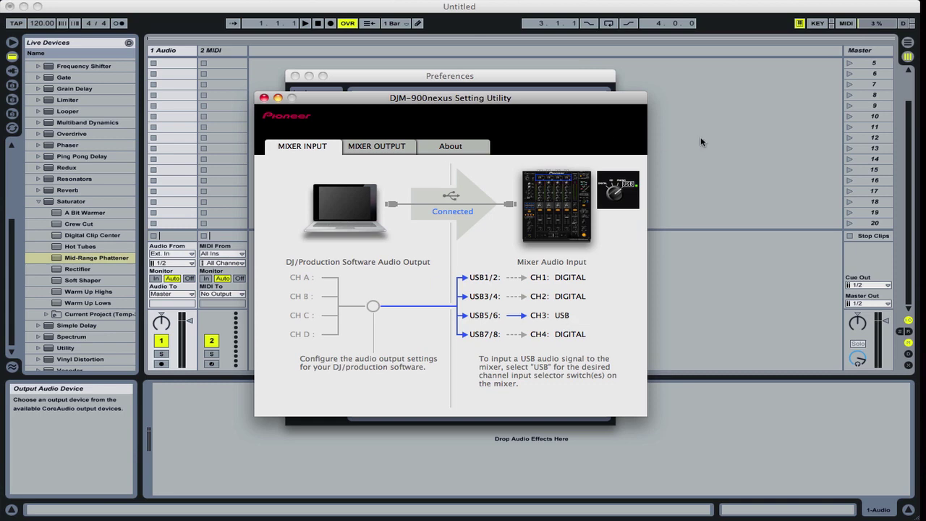
click(548, 80)
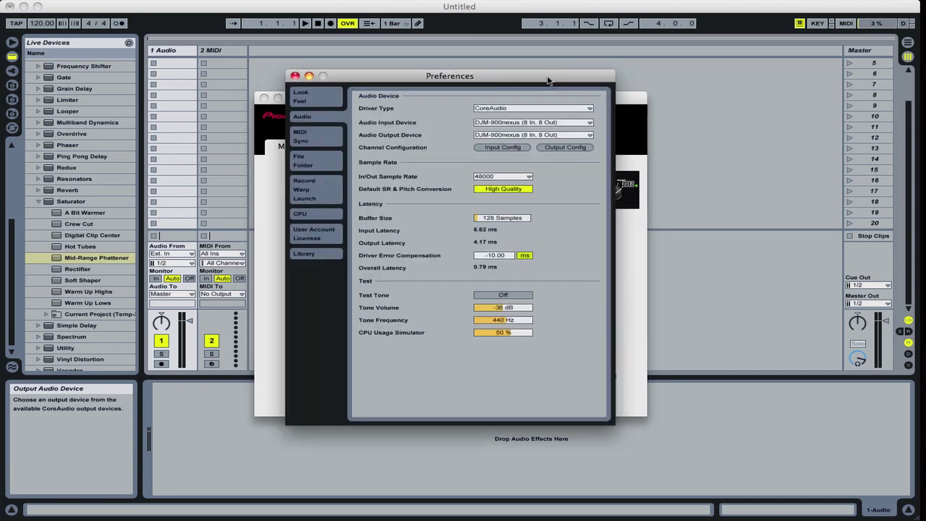
Close Preferences and set the 1 Audio track's input to Ext. In 3/4
click(295, 76)
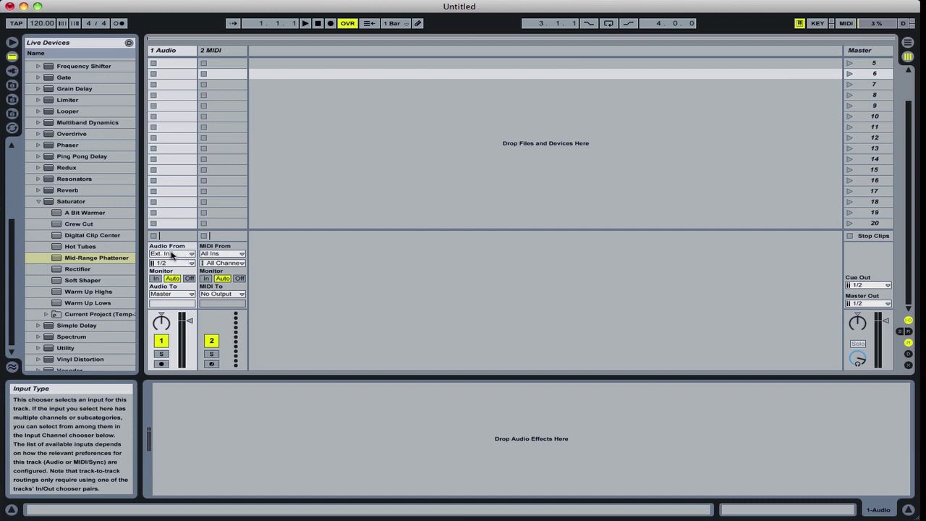
click(172, 263)
click(172, 282)
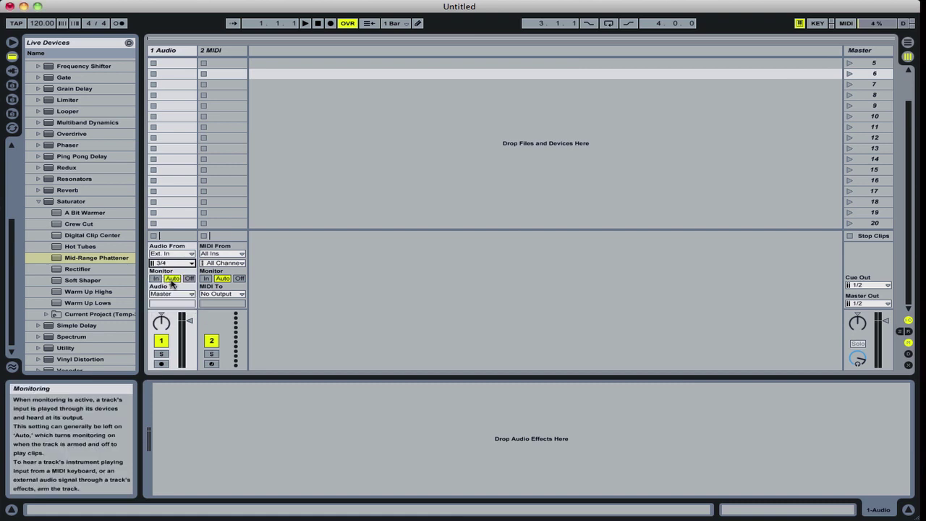
Route the 1 Audio track's output to external 5/6 and arm it for recording
click(171, 294)
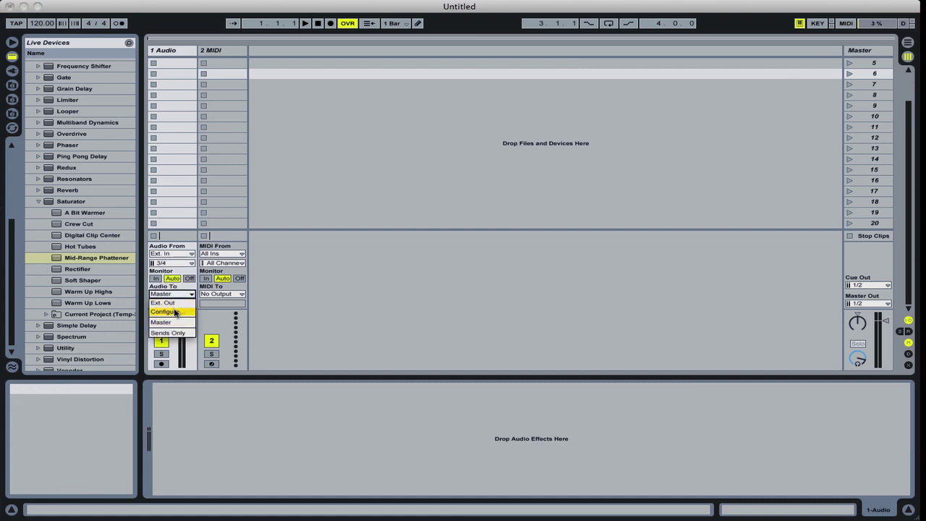
click(170, 303)
click(172, 303)
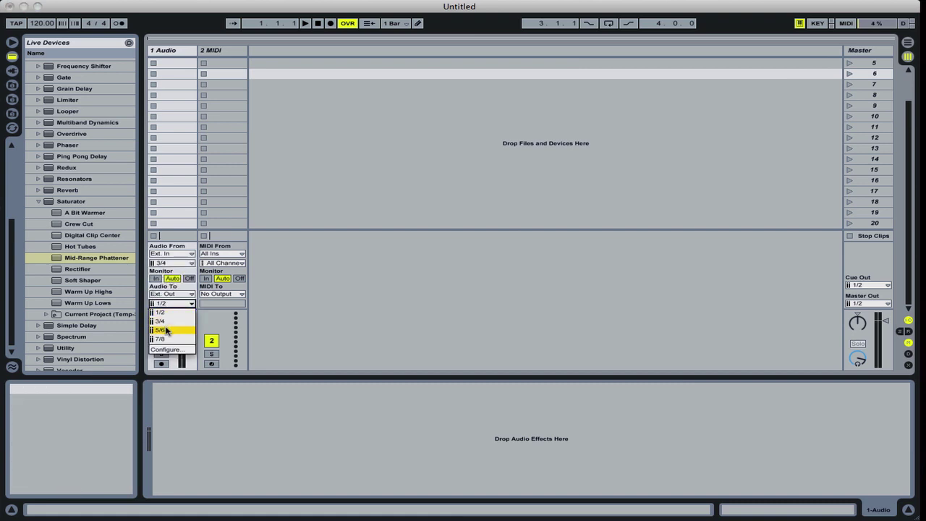
click(166, 330)
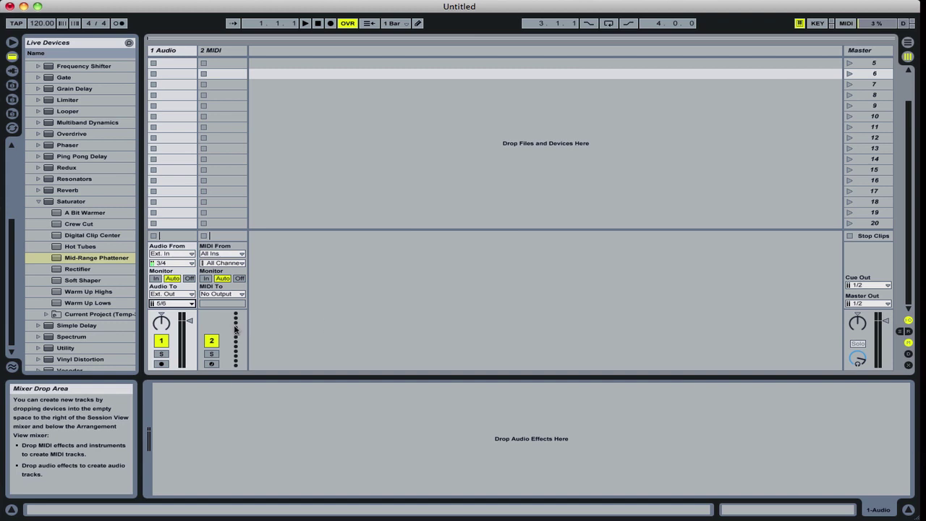
click(162, 364)
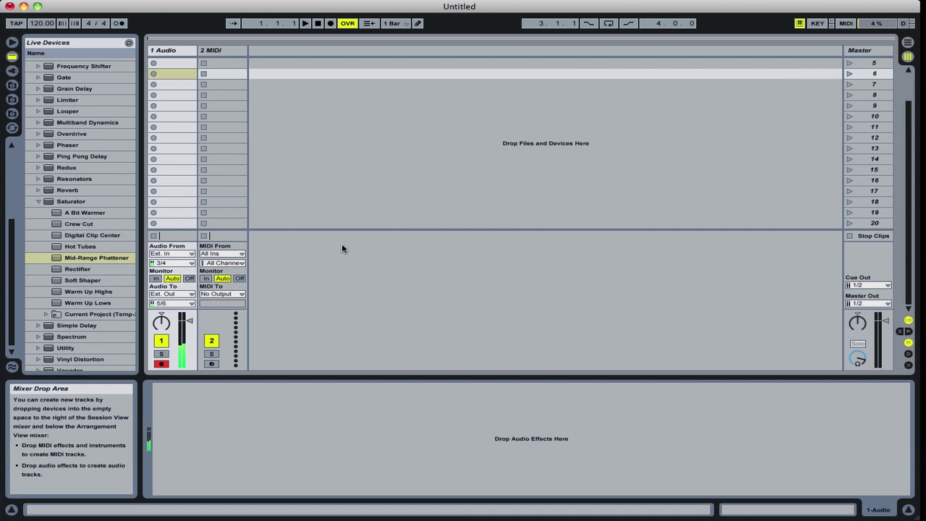
Add Erosion's Noisy preset to 1 Audio, set to Freq 768 Hz, Width 2.50, Amount 200
click(38, 201)
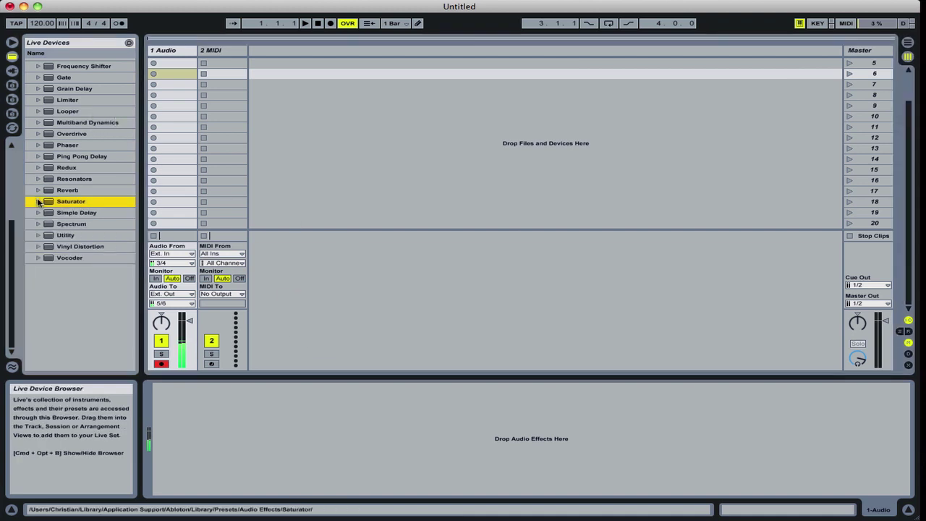
scroll(68, 87, up, 5)
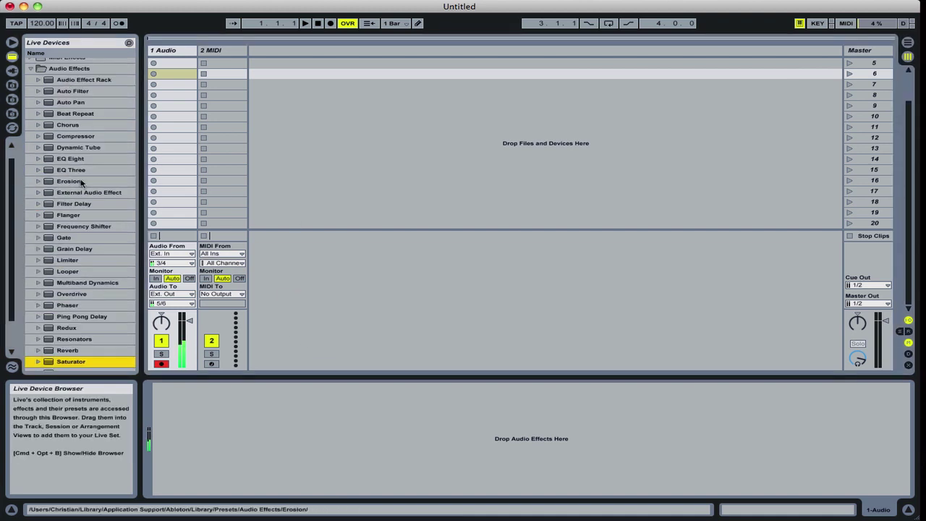
click(39, 181)
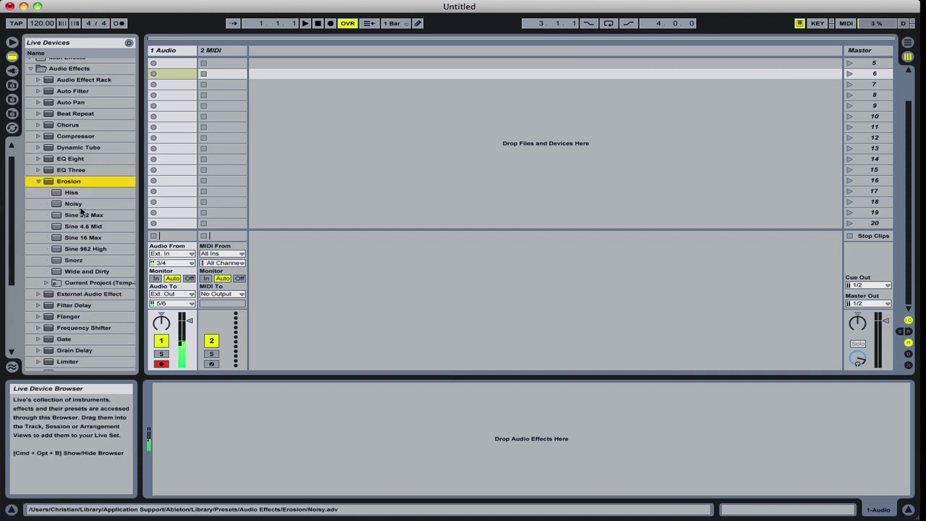
drag(76, 205, 202, 411)
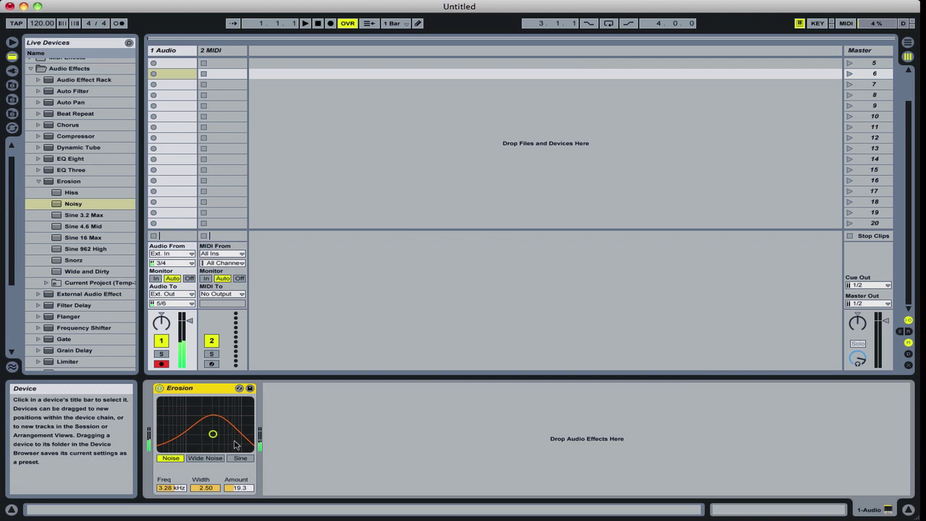
drag(213, 434, 182, 402)
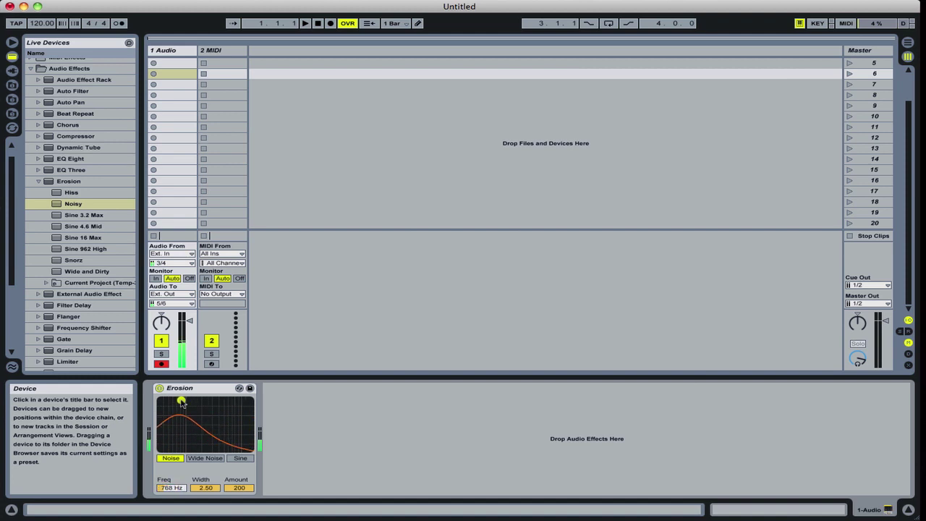
MIDI-map Erosion's Freq to the DJM LFO's CC 118, ranging 300 Hz to 18.0 kHz
click(174, 489)
key(super+m)
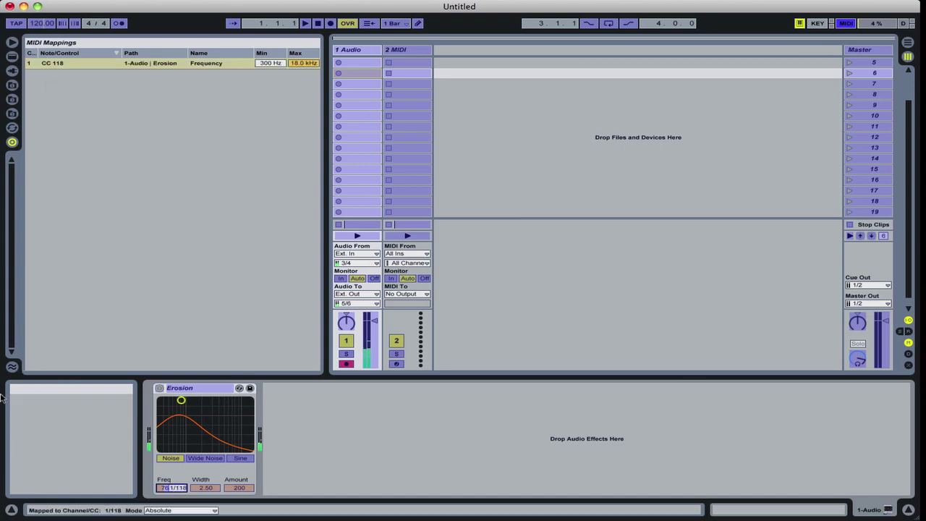
key(super+Tab)
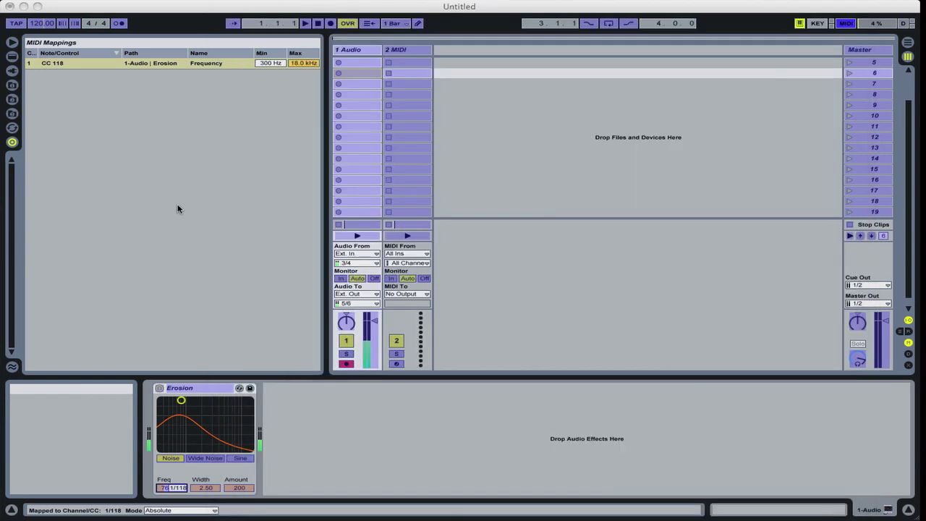
click(178, 208)
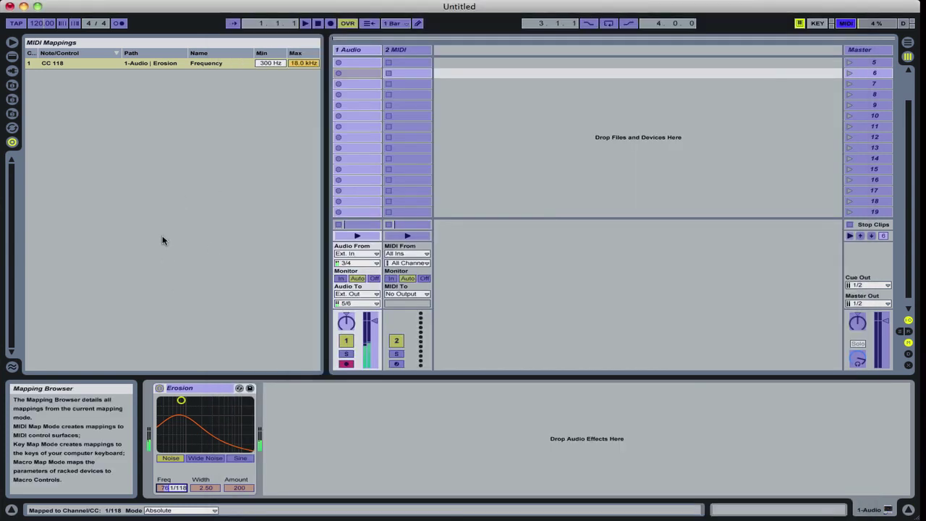
key(super+m)
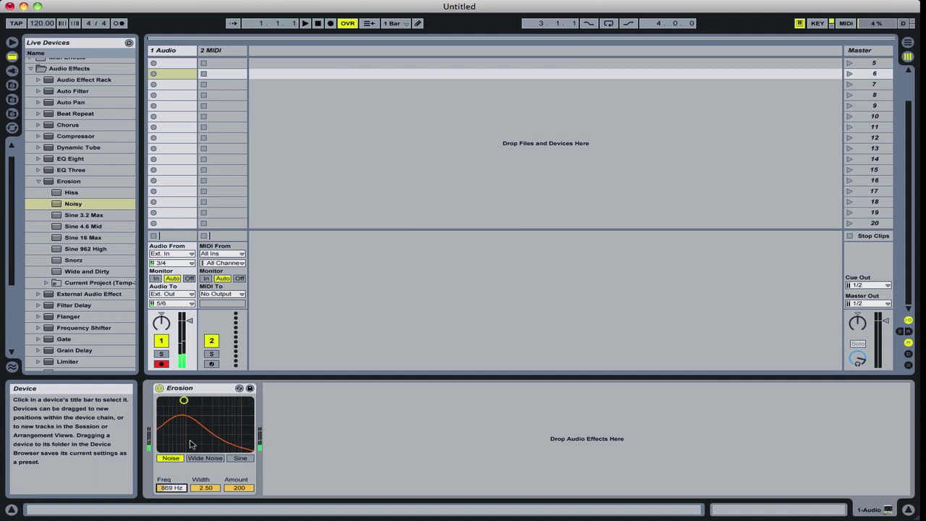
Lower Erosion's Amount to about 23 and map it to CC 118 (0.00–200)
drag(235, 495, 235, 512)
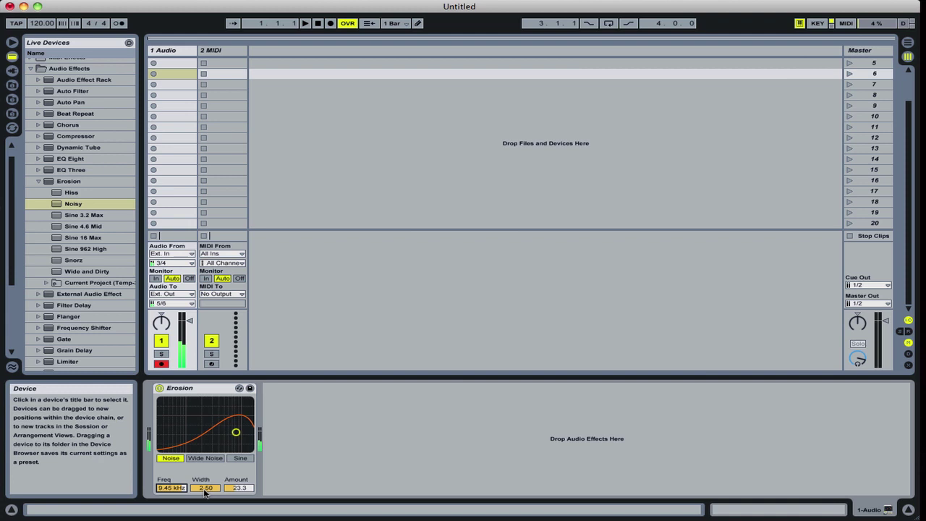
click(237, 489)
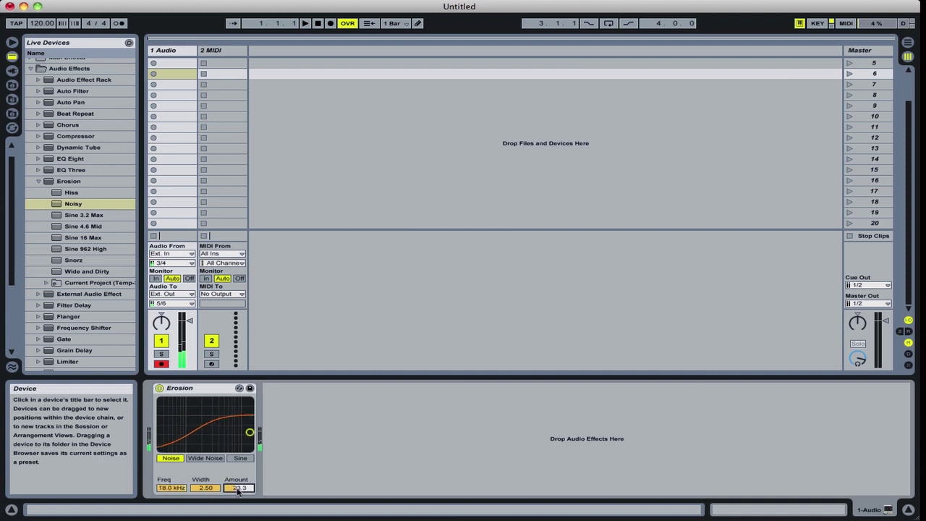
key(super+m)
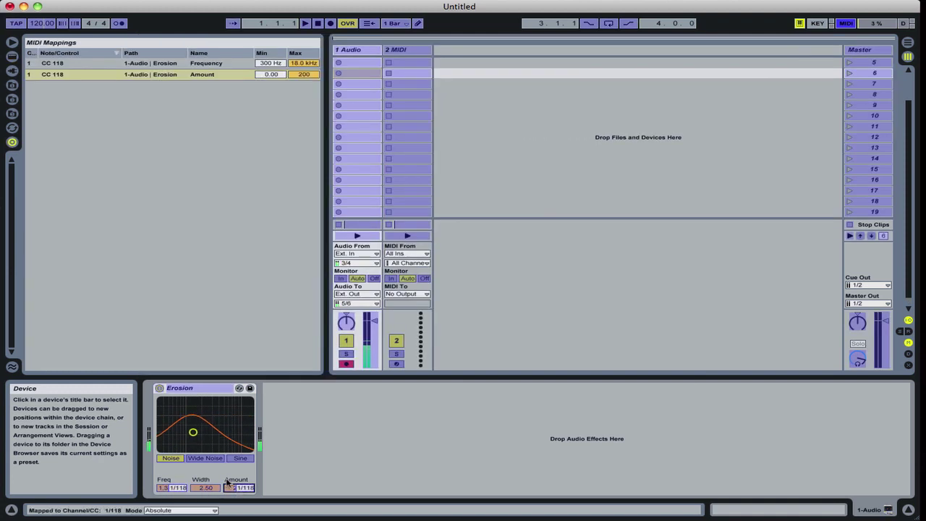
Delete the Frequency mapping from MIDI Mappings and exit mapping mode
click(106, 64)
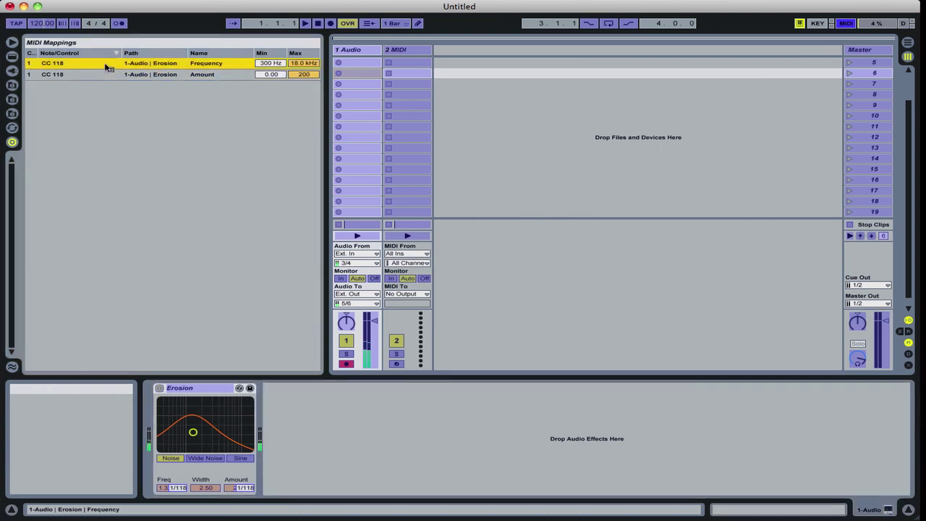
key(Delete)
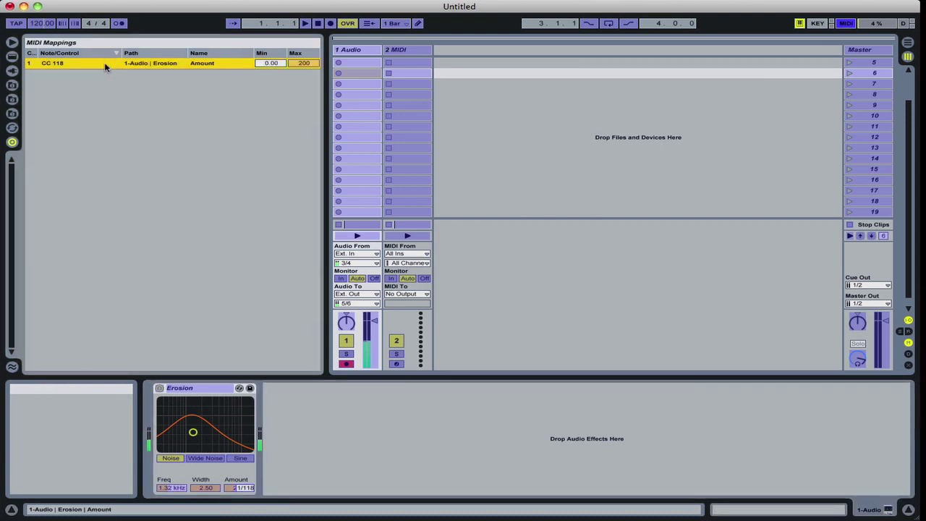
key(super+m)
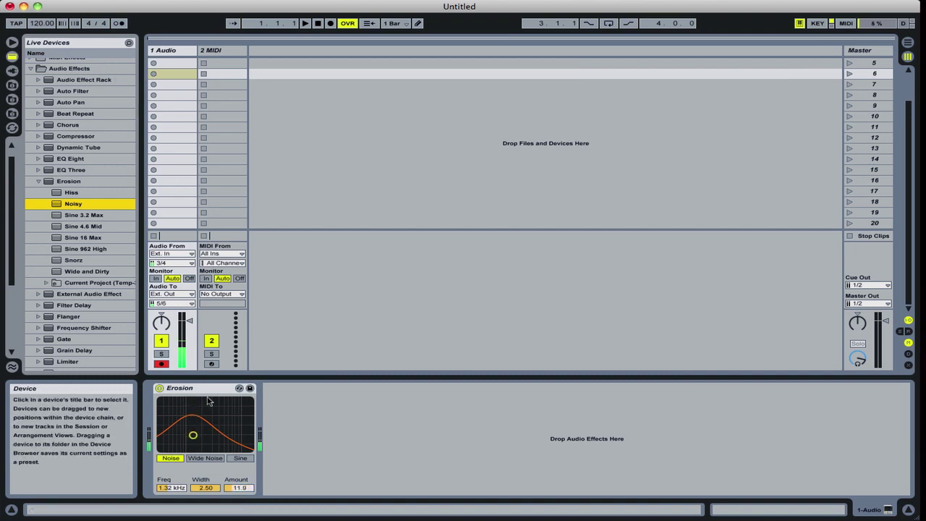